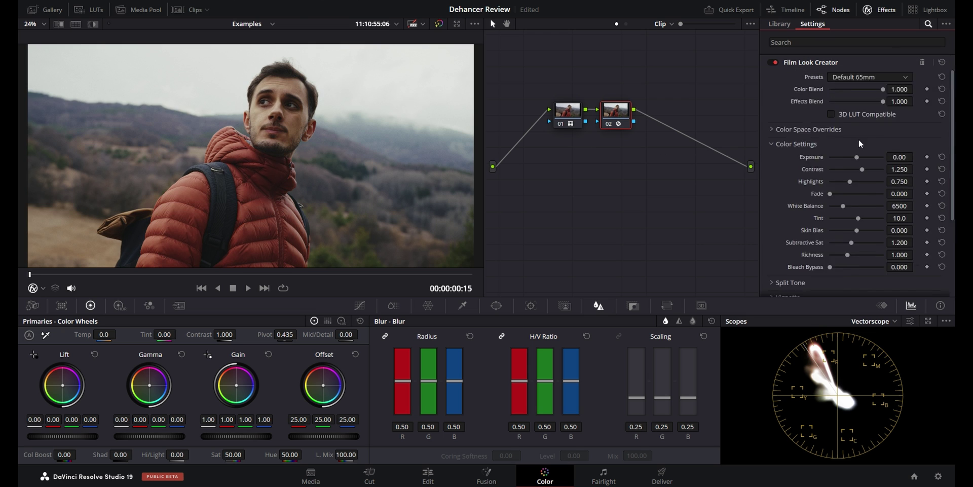
Step: Look through the Film Look Creator's Color Space Overrides and its neighbouring setting groups
left_click(772, 129)
scroll(841, 152, "down", 2)
scroll(812, 167, "up", 2)
left_click(773, 207)
left_click(772, 222)
left_click(772, 206)
left_click(772, 129)
Step: Set the Film Look Creator's exposure to -0.53, contrast to 1.144, highlights to 0.660, white balance to 7778, tint to 6.4 and skin bias to 0.376
scroll(882, 139, "down", 1)
left_click_drag(899, 128, 870, 140)
left_click_drag(899, 152, 933, 152)
left_click_drag(843, 177, 928, 202)
left_click_drag(892, 140, 913, 140)
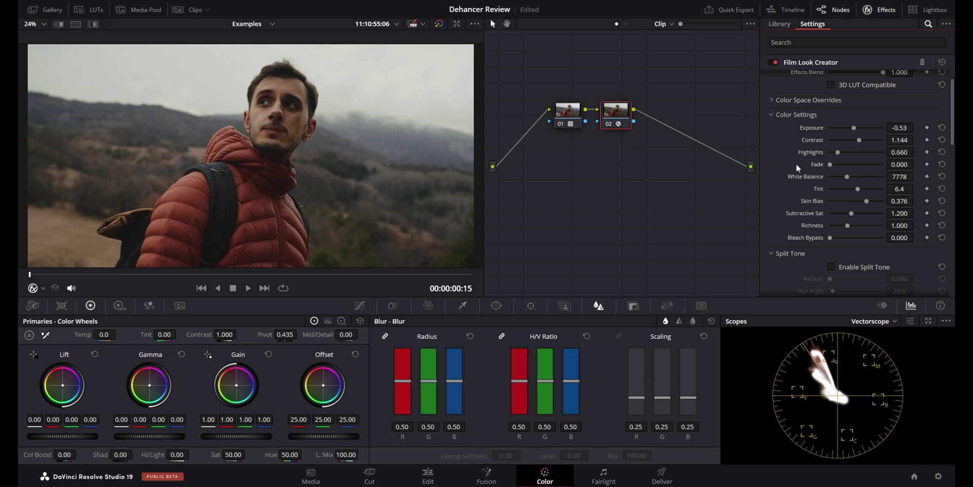
scroll(951, 196, "down", 1)
left_click_drag(899, 184, 917, 207)
Step: Compare the image with the Film Look Creator's vignette enabled and disabled
scroll(860, 180, "down", 5)
left_click(832, 157)
left_click(831, 157)
Step: Inspect the man's hairline up close and set the halation amount to 0.541 and radius to 3.76
scroll(831, 158, "down", 2)
scroll(385, 83, "up", 3)
left_click_drag(385, 83, 236, 157)
scroll(237, 157, "up", 5)
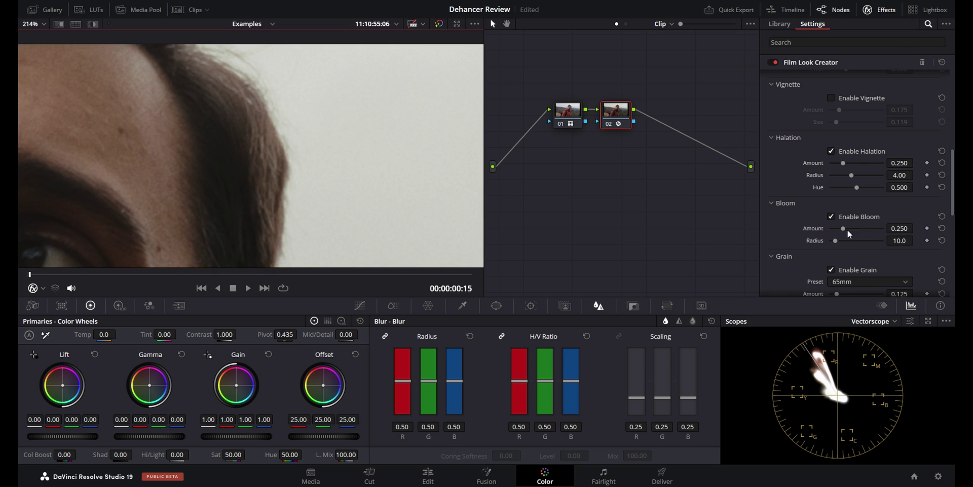
left_click_drag(844, 162, 859, 163)
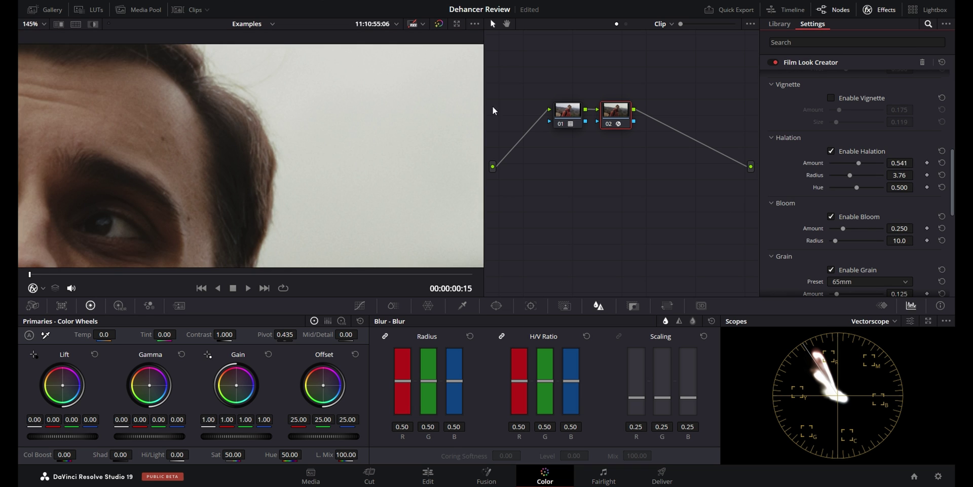
Step: Fit the whole frame in the viewer, set the bloom amount to 0.532 and radius to 45.0, and choose a different grain preset
left_click(33, 24)
left_click(33, 37)
left_click_drag(836, 240, 855, 240)
left_click_drag(843, 228, 859, 229)
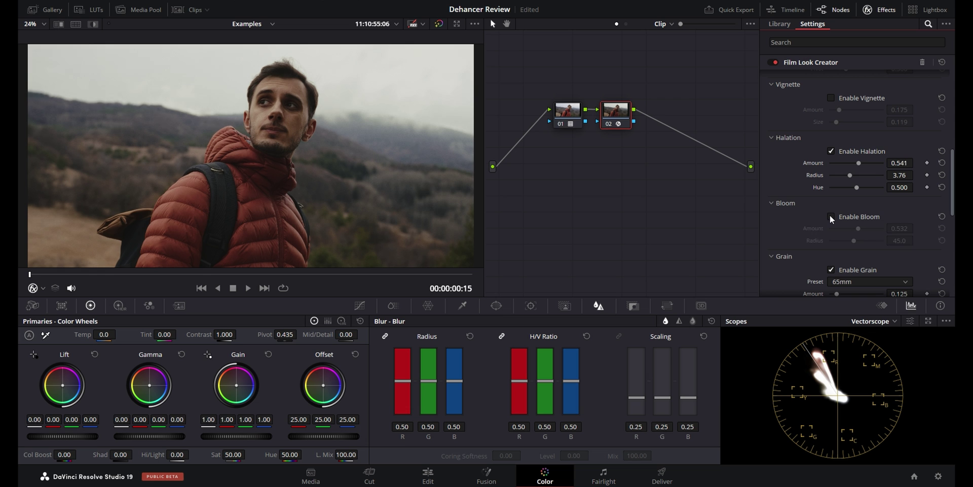
scroll(830, 215, "down", 3)
left_click(846, 194)
left_click(844, 228)
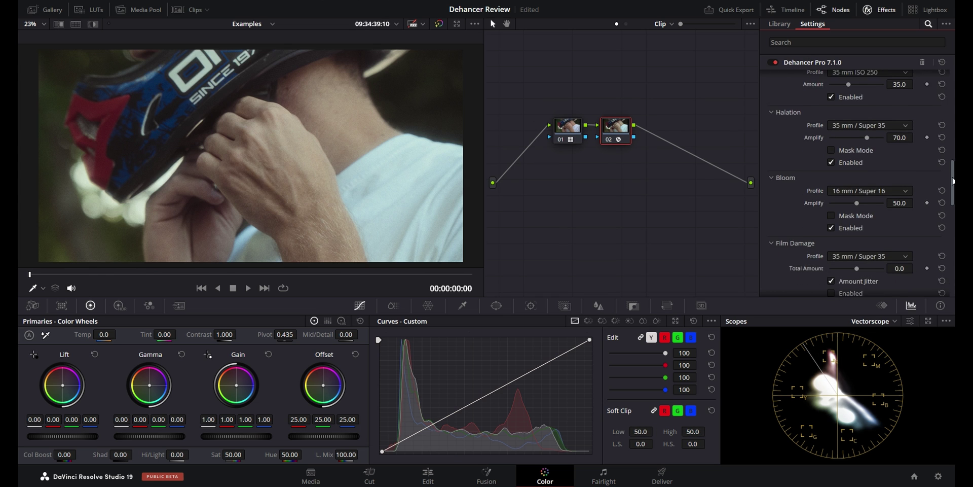
Step: Look through the Dehancer Pro settings on the helmet clip, from the input and film sections to the film damage effects
scroll(862, 183, "down", 5)
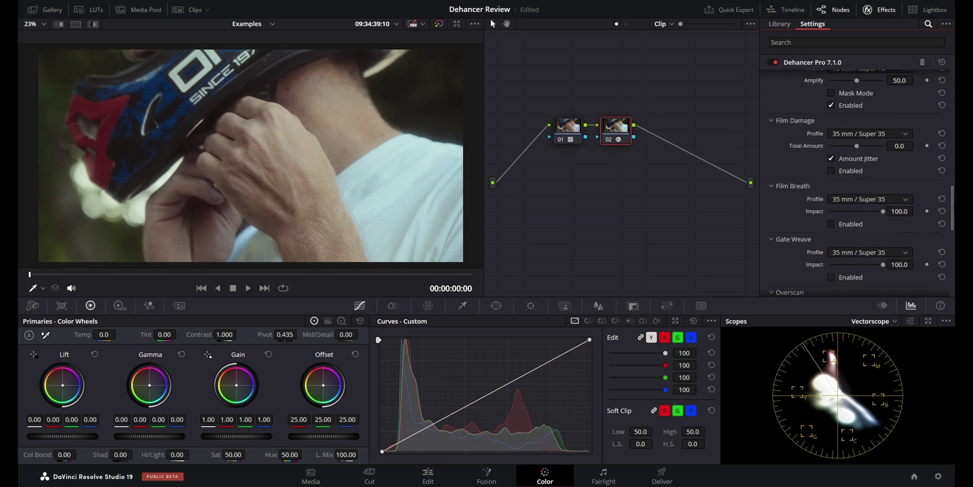
scroll(862, 183, "down", 4)
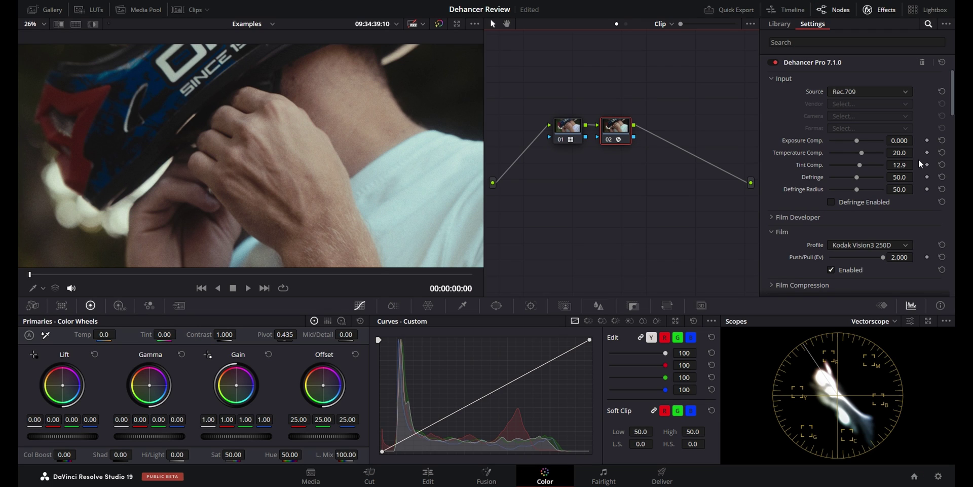
scroll(918, 159, "down", 5)
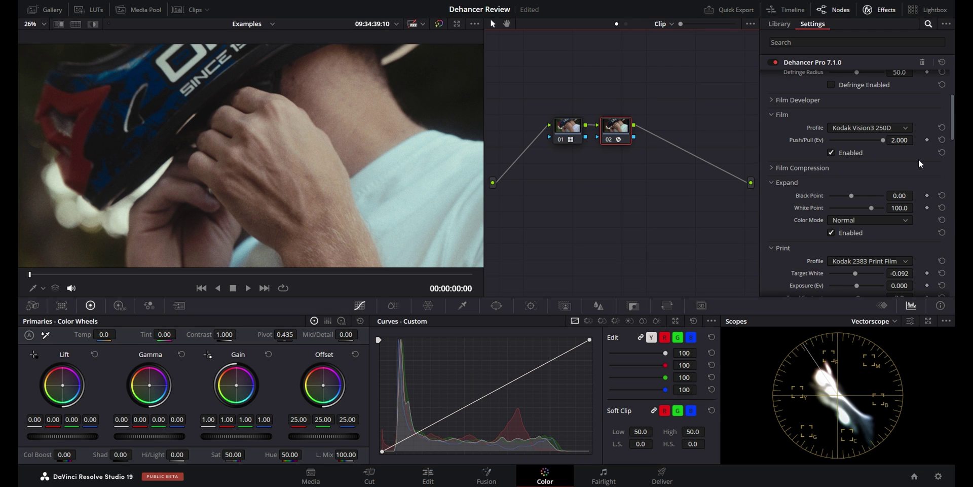
scroll(919, 161, "down", 1)
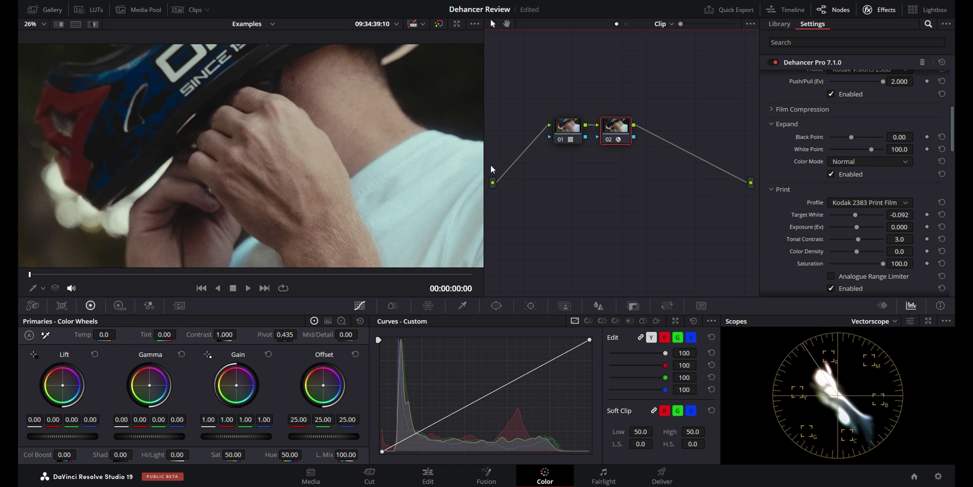
Step: Show the clip's Film Look Creator and Dehancer grade versions side by side and switch between them
left_click(76, 24)
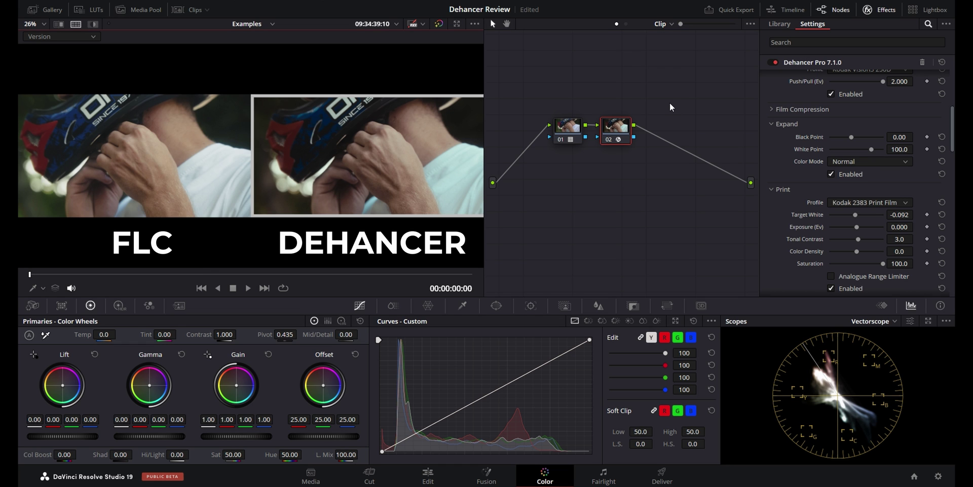
key("ctrl+b")
scroll(885, 229, "up", 4)
key("ctrl+n")
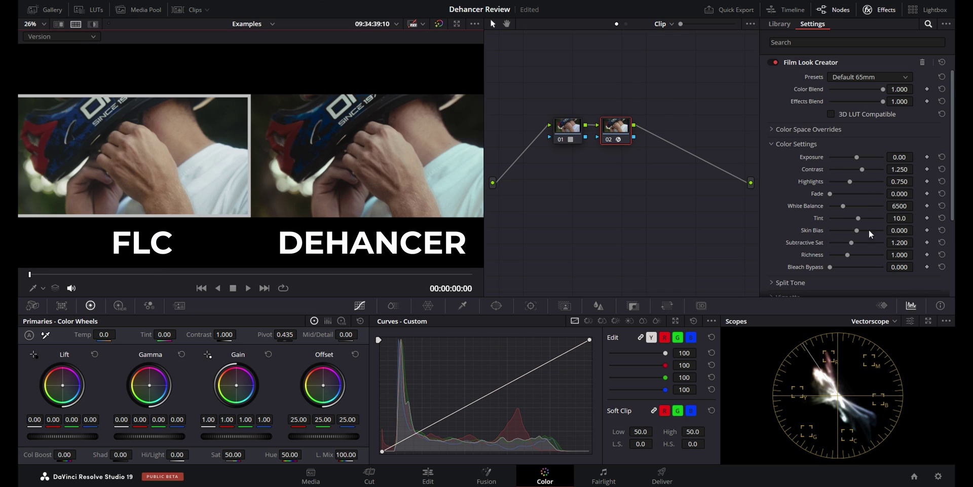
Step: Adjust the exposure, contrast, tint and subtractive saturation of the helmet clip in the Film Look Creator
left_click_drag(900, 157, 916, 169)
left_click_drag(899, 218, 931, 206)
left_click_drag(900, 168, 884, 169)
left_click_drag(900, 218, 916, 254)
left_click_drag(901, 242, 904, 242)
scroll(801, 248, "down", 1)
left_click_drag(899, 238, 919, 238)
Step: Adjust the amount and hue angle of the Film Look Creator's split tone
left_click(790, 253)
scroll(811, 223, "down", 3)
left_click_drag(830, 190, 853, 190)
mouse_move(833, 202)
left_mouse_down()
mouse_move(851, 203)
mouse_move(839, 190)
left_mouse_up()
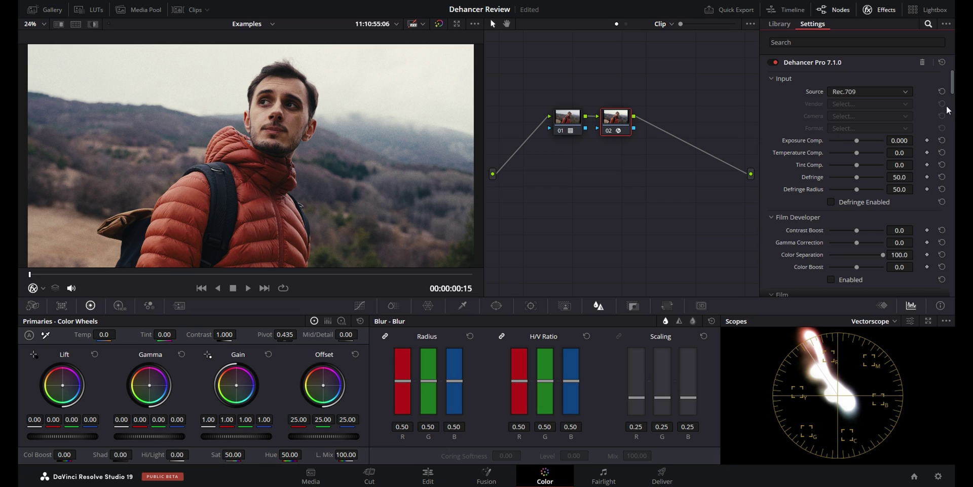
Step: Look through all Dehancer Pro sections on the red-jacket clip, from Input down to Overscan and Vignette
scroll(947, 105, "down", 10)
scroll(944, 115, "down", 15)
scroll(942, 120, "down", 12)
scroll(942, 122, "down", 12)
scroll(942, 122, "down", 10)
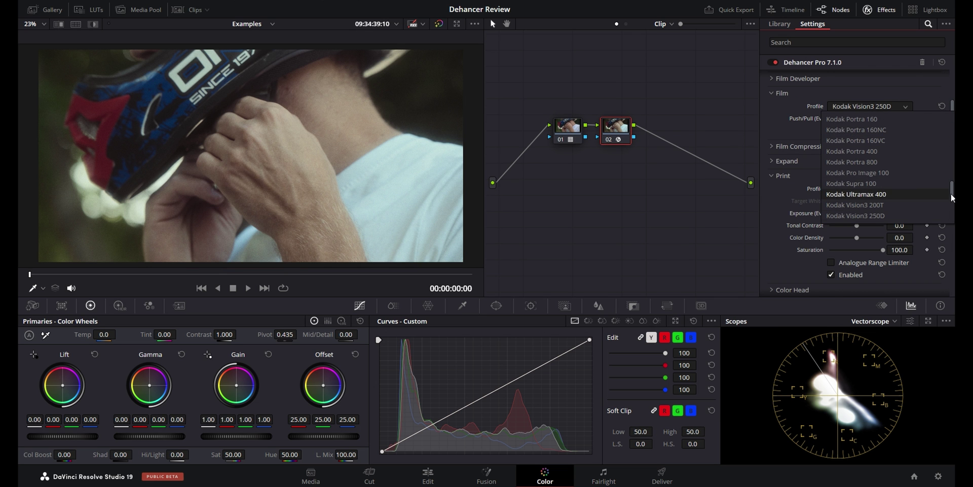
left_click_drag(952, 197, 954, 220)
left_click(770, 197)
left_click(843, 189)
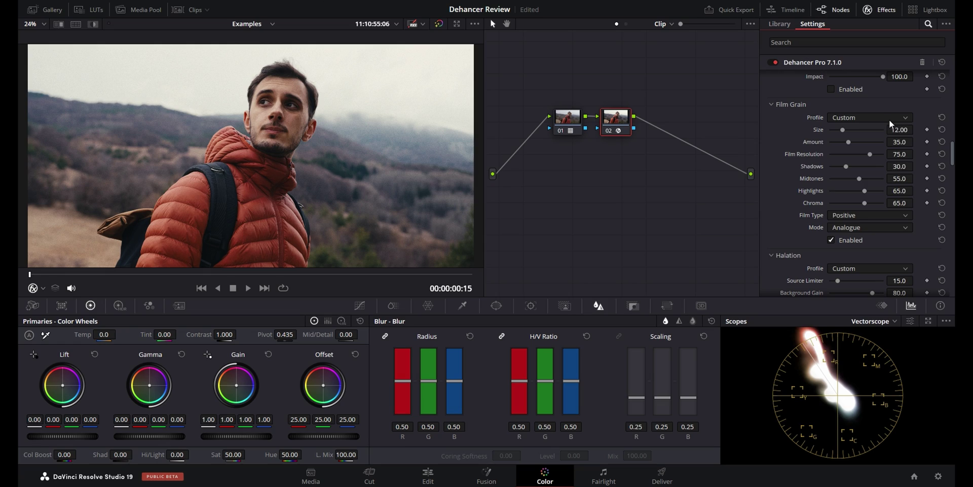
Step: Set Dehancer's film grain profile to 35 mm ISO 250 and its halation profile to 65 mm / 70 mm
left_click(891, 116)
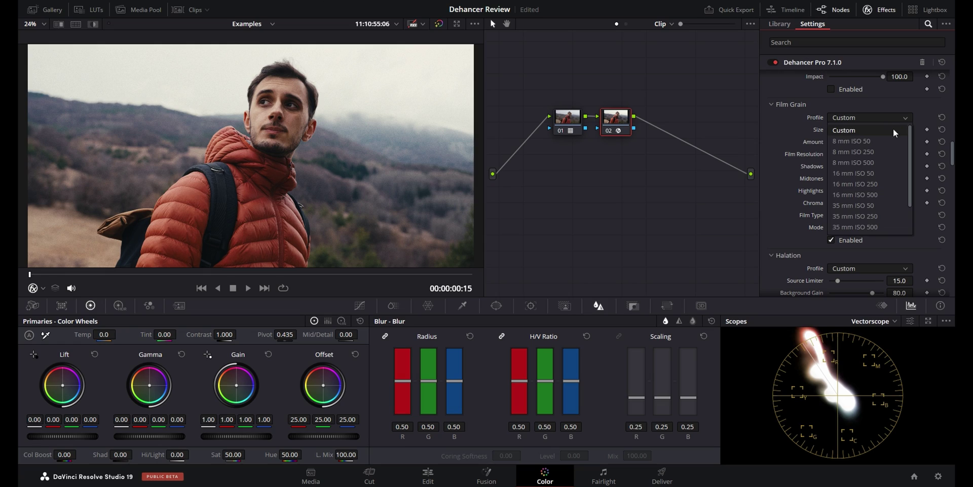
left_click(869, 215)
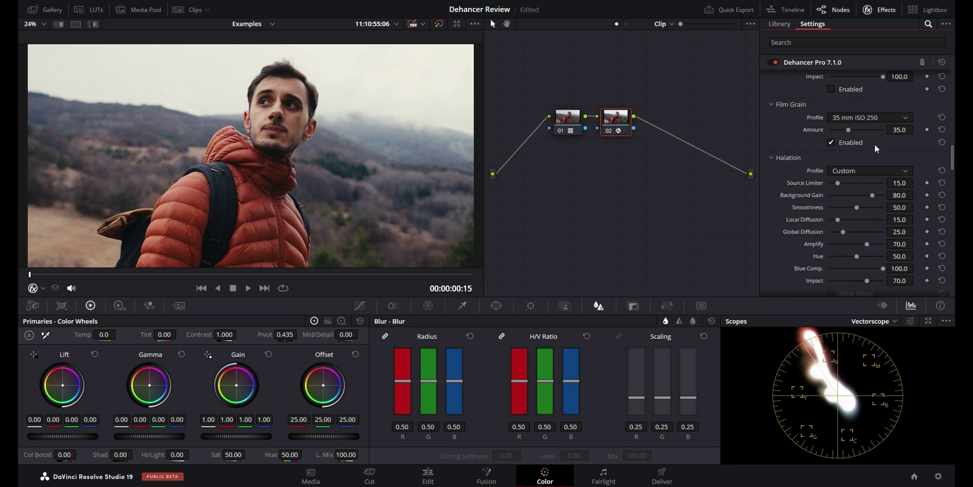
left_click(889, 141)
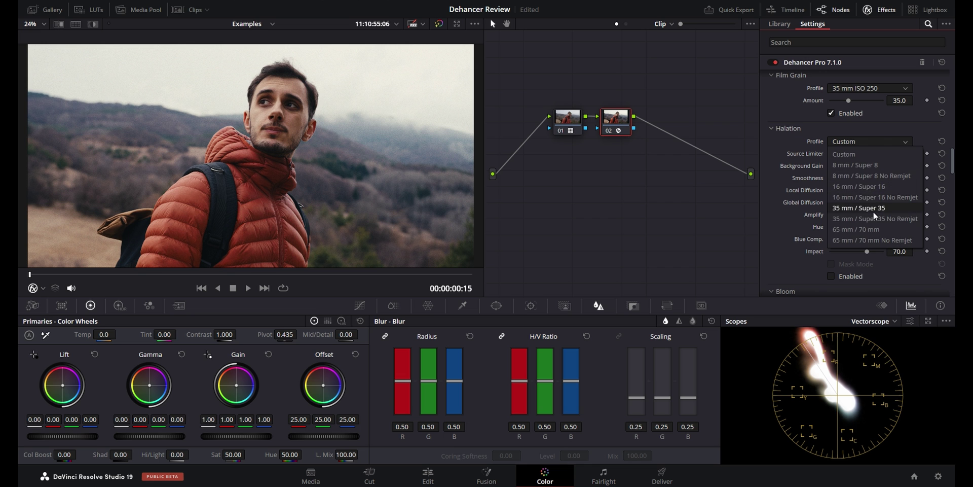
left_click(868, 230)
Step: Set Dehancer's bloom profile to 16 mm / Super 16
scroll(878, 185, "down", 3)
left_click(868, 147)
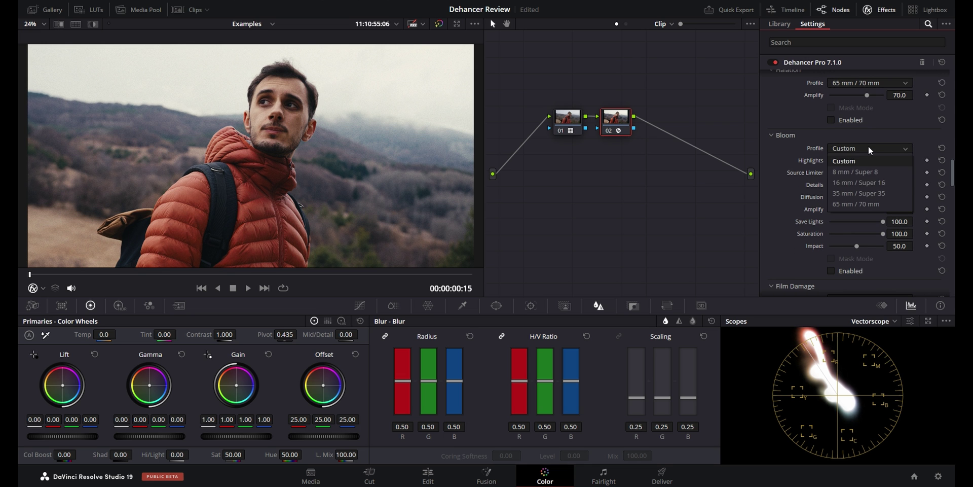
left_click(866, 182)
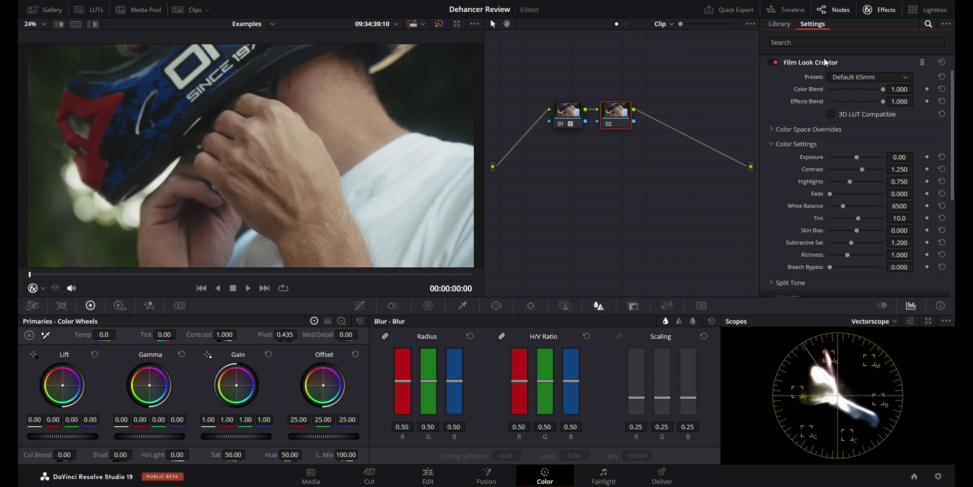
Step: Apply a preset and set exposure -0.55, contrast 1.312, highlights 0.687, white balance 8768, tint 26.1, skin bias 0.413, subtractive saturation 1.405 and richness 1.066
left_click(869, 76)
left_click(857, 96)
left_click_drag(904, 157, 917, 183)
left_click_drag(847, 206, 850, 206)
mouse_move(857, 230)
left_mouse_down()
mouse_move(874, 230)
mouse_move(861, 218)
left_mouse_up()
left_click_drag(874, 230, 868, 230)
left_click_drag(900, 242, 917, 254)
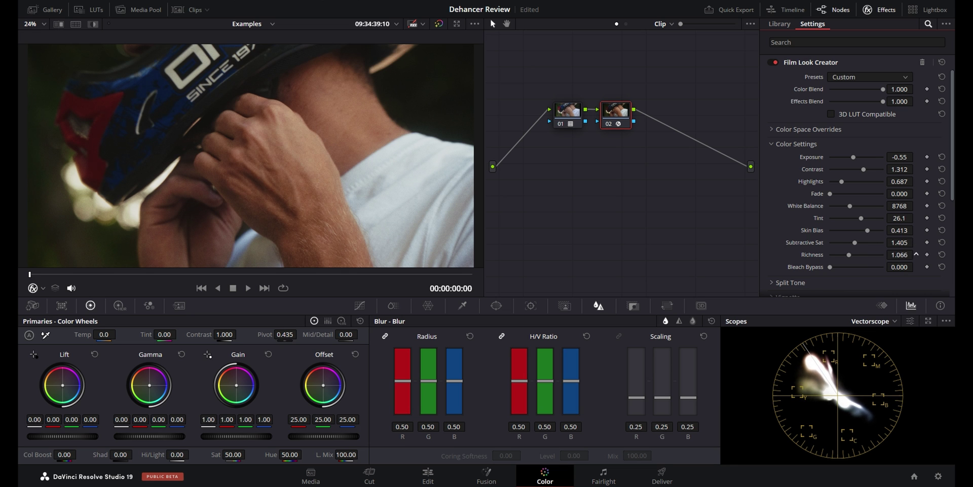
Step: Enable the Film Look Creator's split tone and adjust its amount and hue angle
scroll(919, 249, "down", 3)
left_click(771, 151)
left_click_drag(899, 176, 908, 176)
left_click_drag(900, 188, 915, 188)
left_click(831, 164)
left_click(785, 150)
left_click_drag(830, 191, 845, 190)
Step: Adjust the next film effect's amount and compare the image with the effect and the whole node switched off and on
left_click(780, 165)
left_click(783, 171)
left_click(831, 183)
left_click_drag(901, 196, 884, 181)
left_click(830, 184)
left_click(831, 184)
scroll(862, 182, "up", 3)
key("ctrl+d")
key("ctrl+d")
Step: Try the 16mm preset for the Film Look Creator's grain
scroll(796, 213, "down", 3)
left_click(775, 228)
scroll(811, 202, "down", 2)
left_click(840, 166)
left_click(846, 200)
scroll(294, 172, "up", 5)
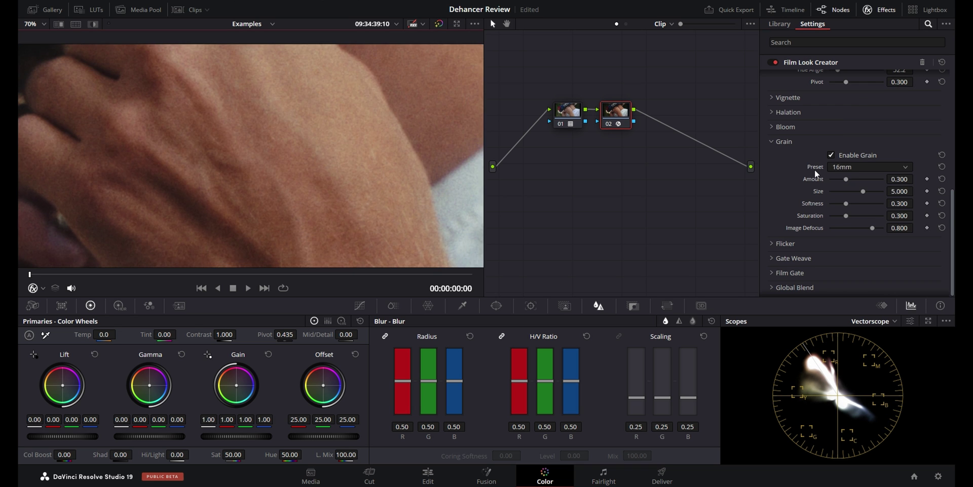
Step: Change the grain preset and set the grain amount to 0.200
left_click(844, 166)
left_click(845, 178)
scroll(728, 191, "down", 1)
left_click_drag(900, 179, 890, 179)
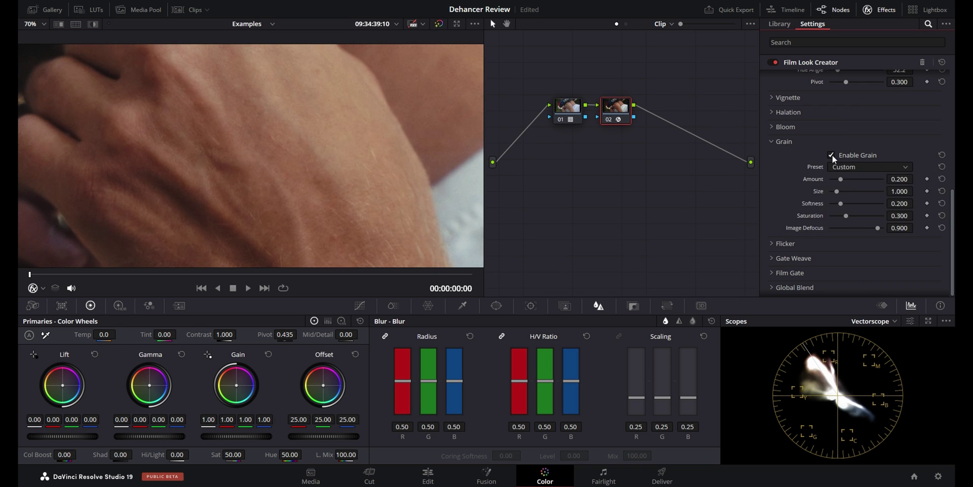
Step: Enable the Film Look Creator's film gate and choose a gate preset
scroll(293, 172, "down", 5)
left_click(789, 273)
left_click(831, 222)
left_click(836, 234)
left_click(832, 281)
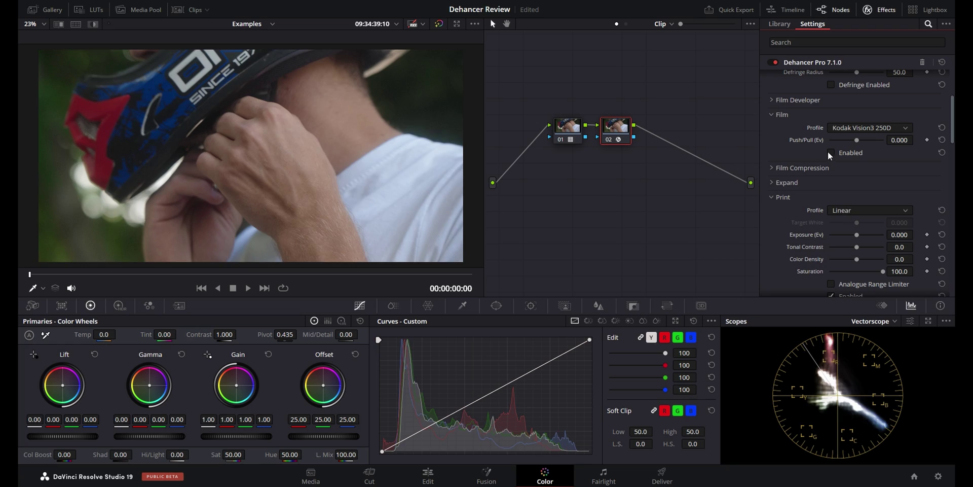
Step: Choose a different film profile in Dehancer Pro's Film section for the helmet clip
scroll(884, 167, "down", 2)
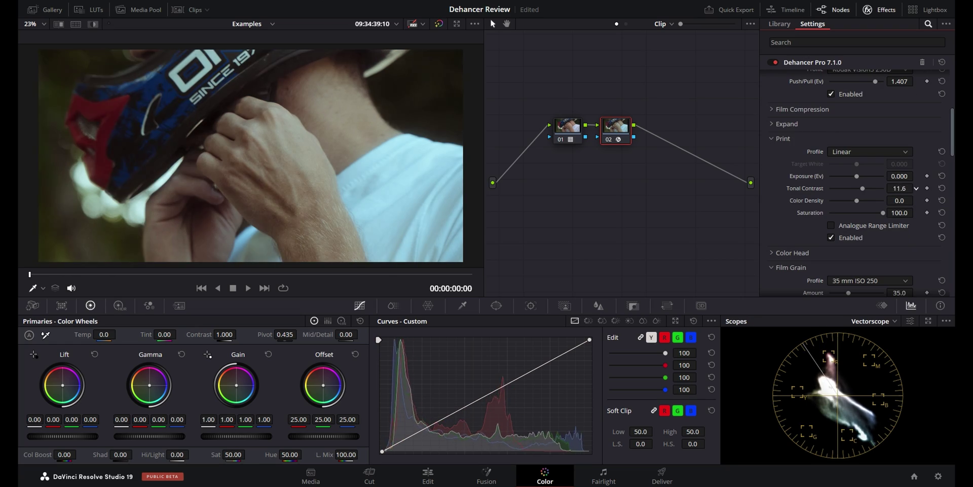
scroll(851, 215, "up", 5)
left_click(852, 215)
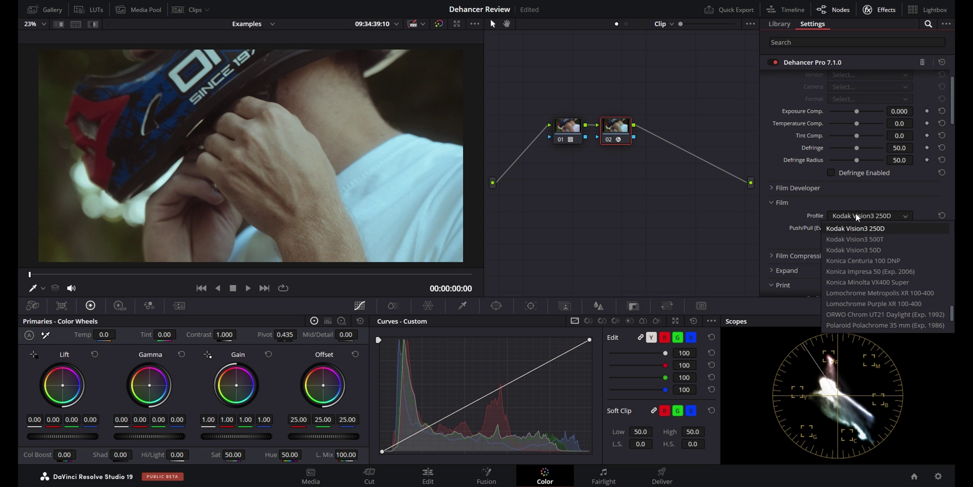
left_click(857, 244)
scroll(830, 218, "down", 1)
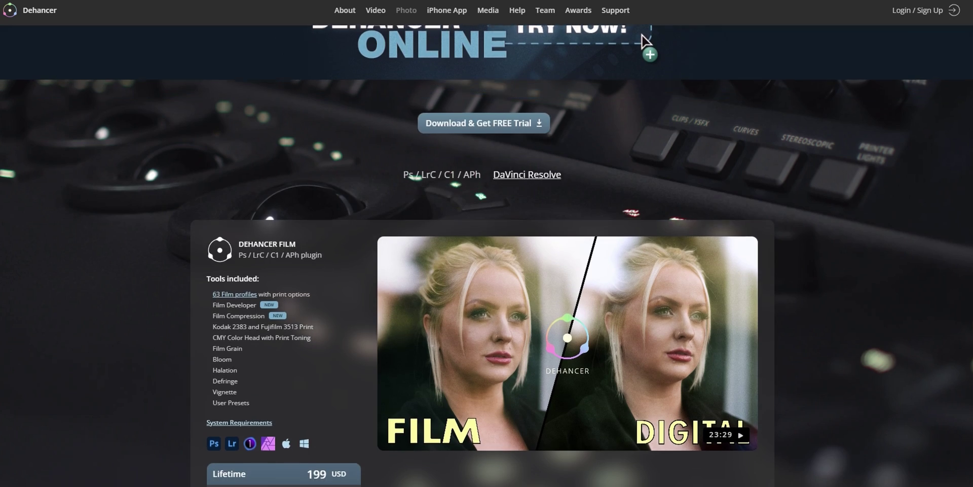
Step: Examine the included tools and licence prices of the Dehancer Film photo plugin on the Dehancer website
scroll(643, 37, "down", 3)
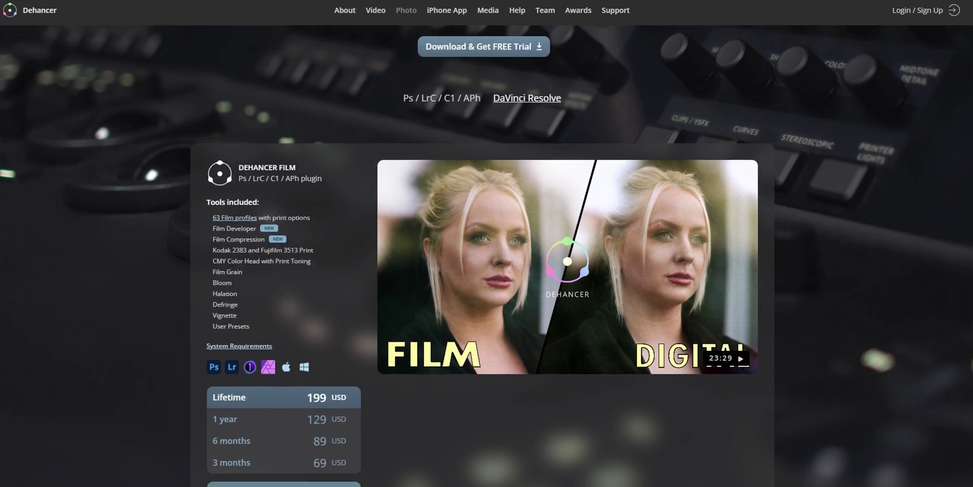
scroll(486, 254, "down", 2)
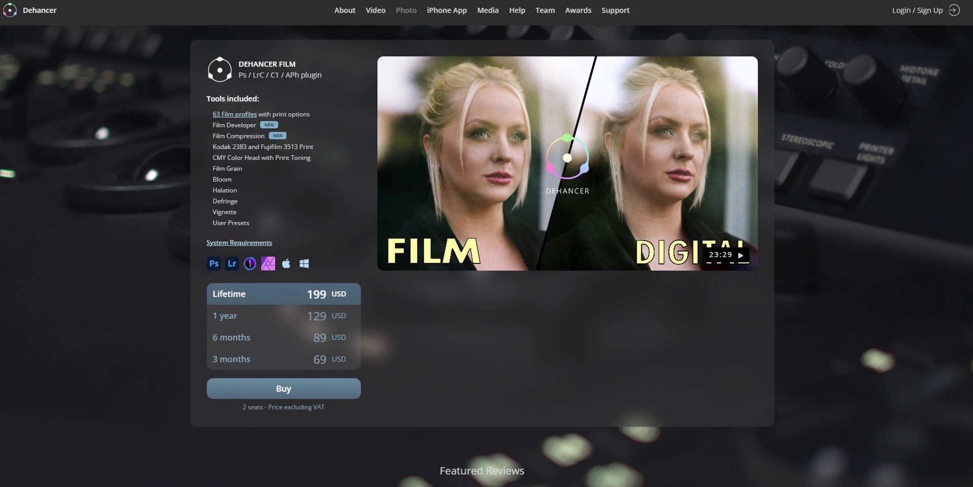
scroll(487, 253, "down", 2)
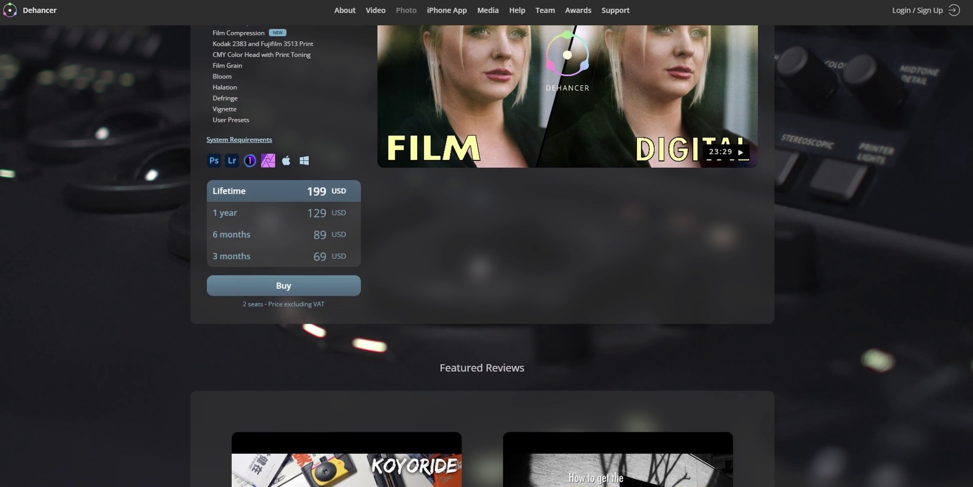
scroll(487, 253, "down", 2)
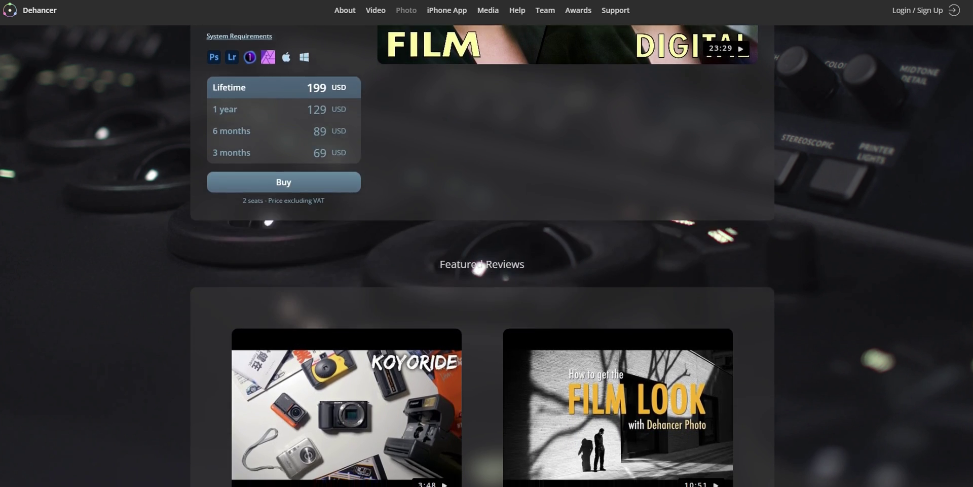
scroll(487, 254, "down", 2)
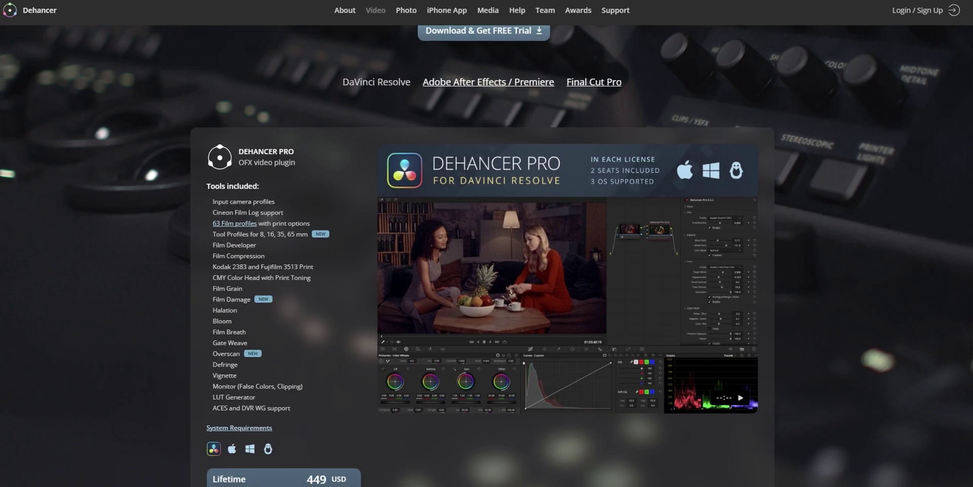
Step: Examine the included tools and licence prices of the Dehancer Pro, Lite, Grain and Bloom video plugins
scroll(558, 239, "down", 3)
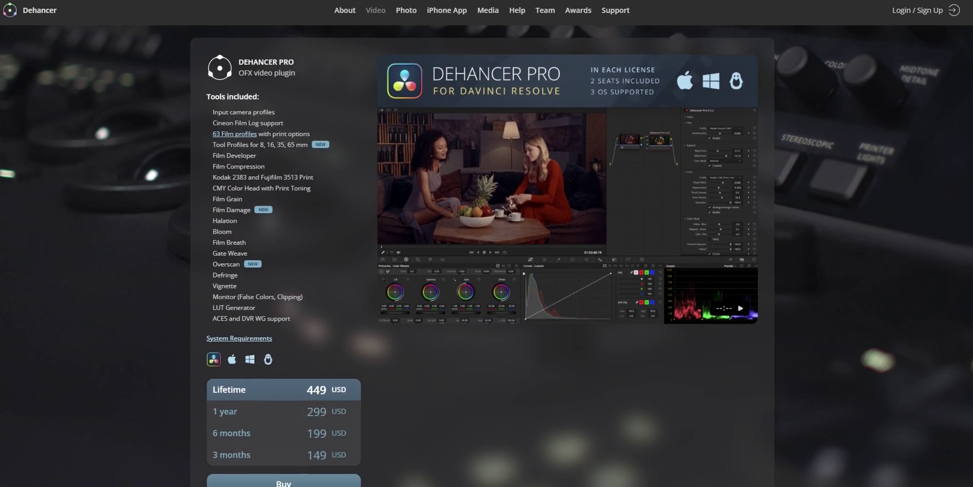
scroll(482, 254, "down", 2)
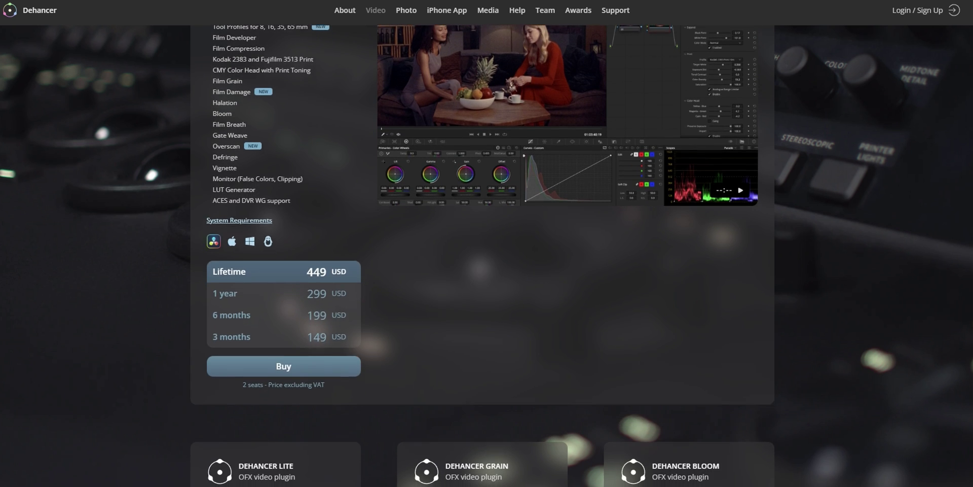
scroll(483, 254, "down", 2)
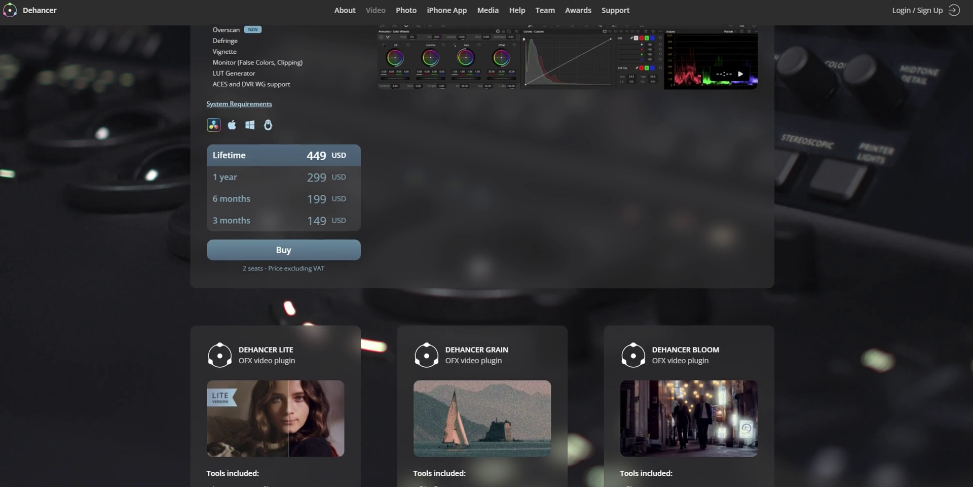
scroll(558, 239, "down", 3)
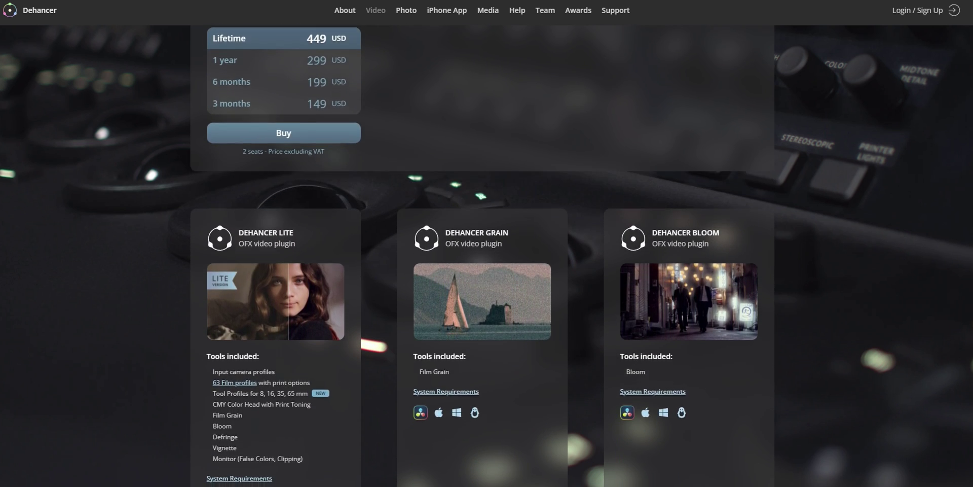
scroll(558, 239, "down", 3)
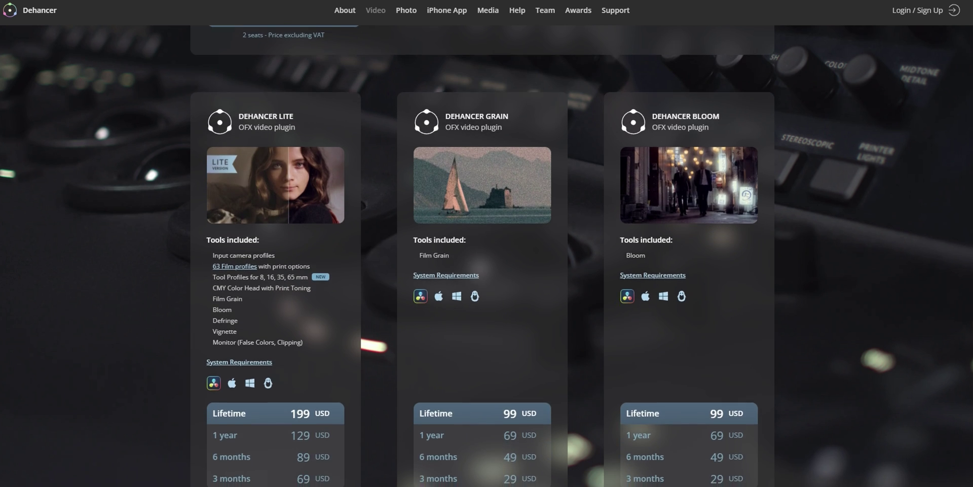
scroll(558, 238, "down", 3)
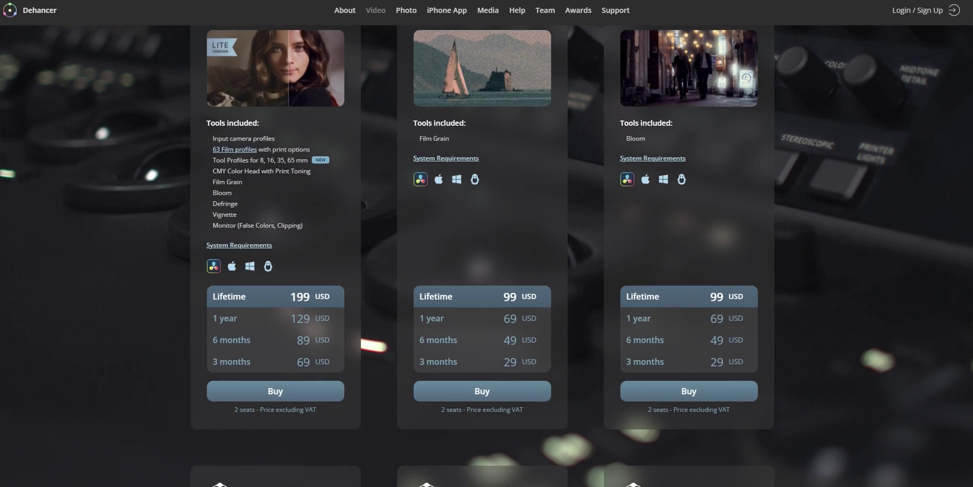
scroll(557, 238, "down", 1)
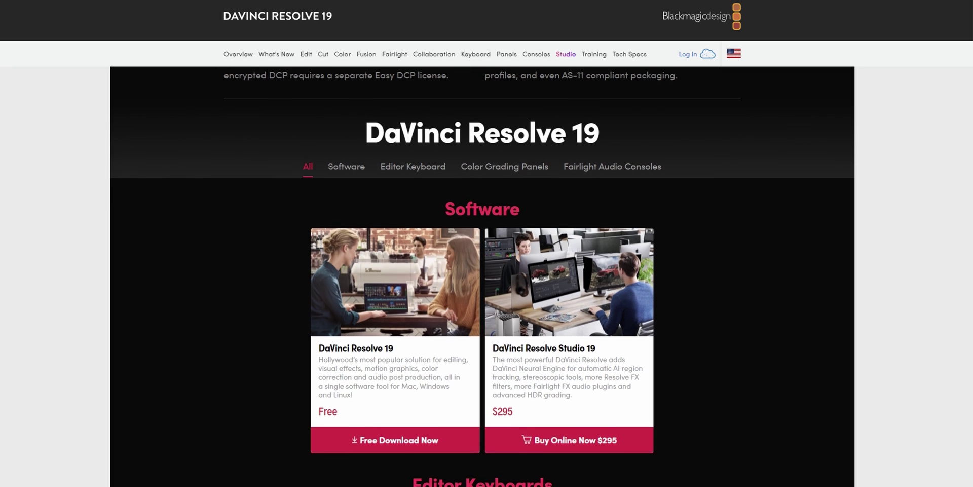
Step: Check the prices of DaVinci Resolve 19 and DaVinci Resolve Studio 19 on the Blackmagic Design website
scroll(482, 276, "down", 2)
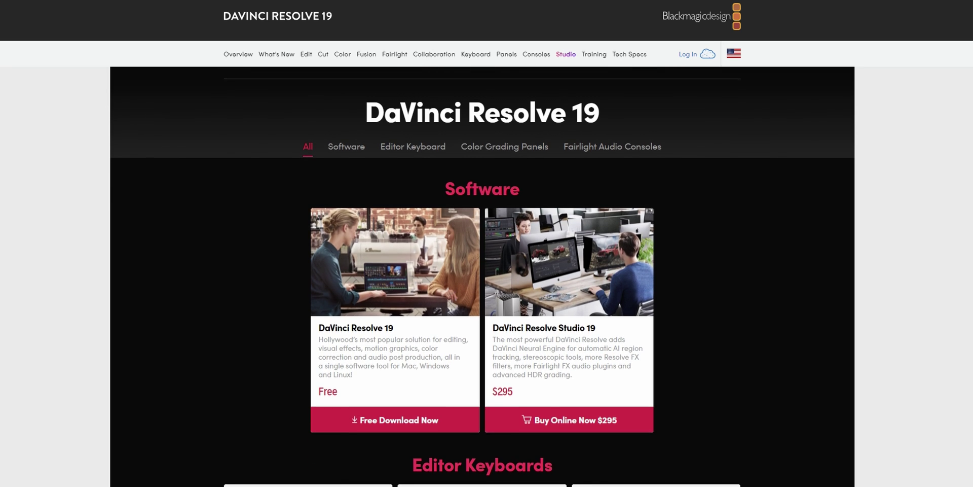
scroll(482, 276, "down", 1)
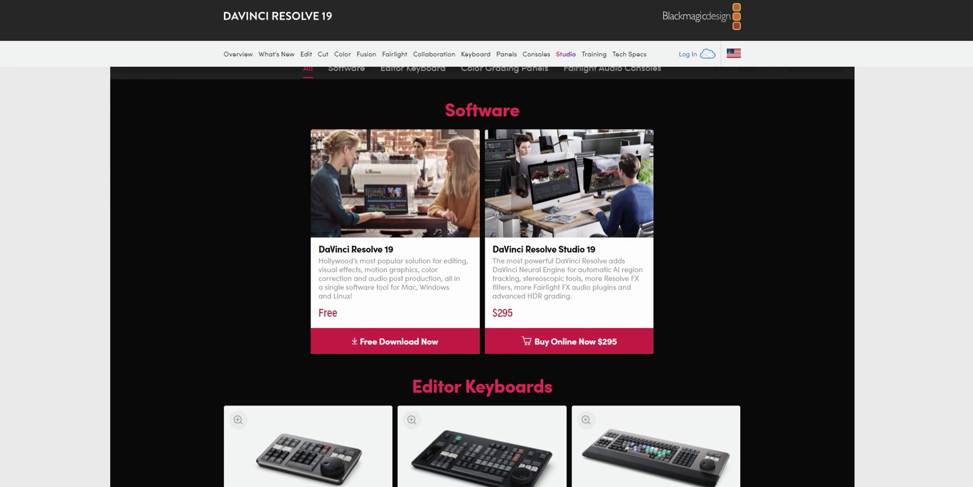